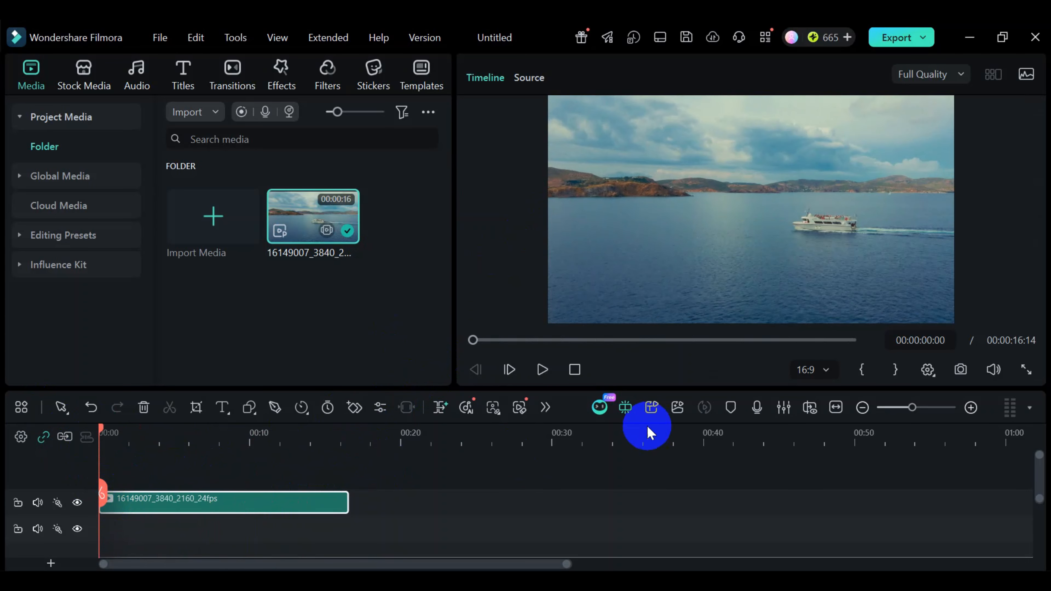
# - Enable Motion Tracking on the video clip and fit the tracking box over the rear half of the ship
pyautogui.click(547, 408)
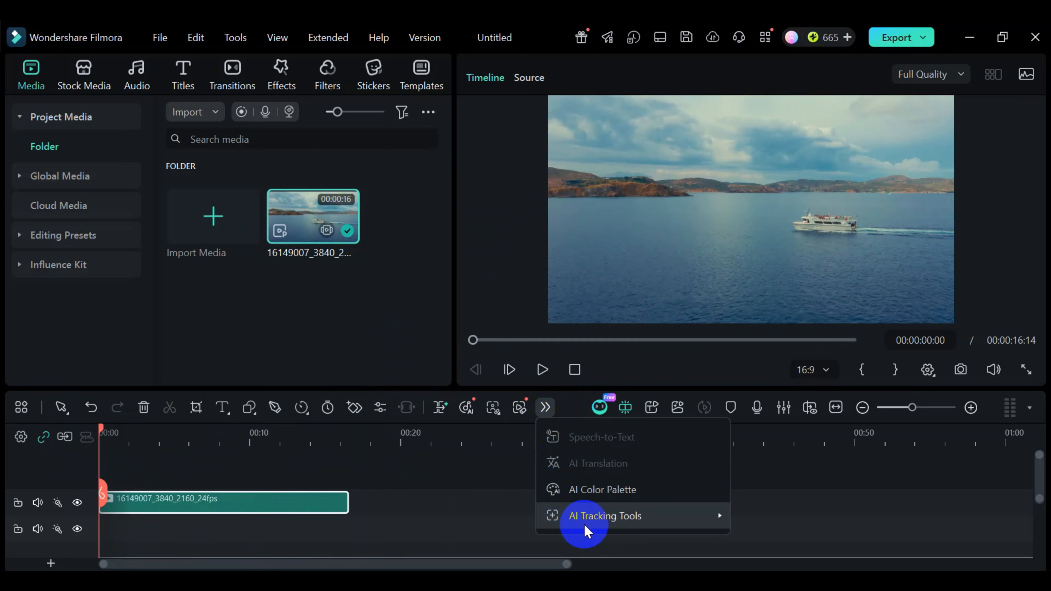
pyautogui.moveTo(593, 522)
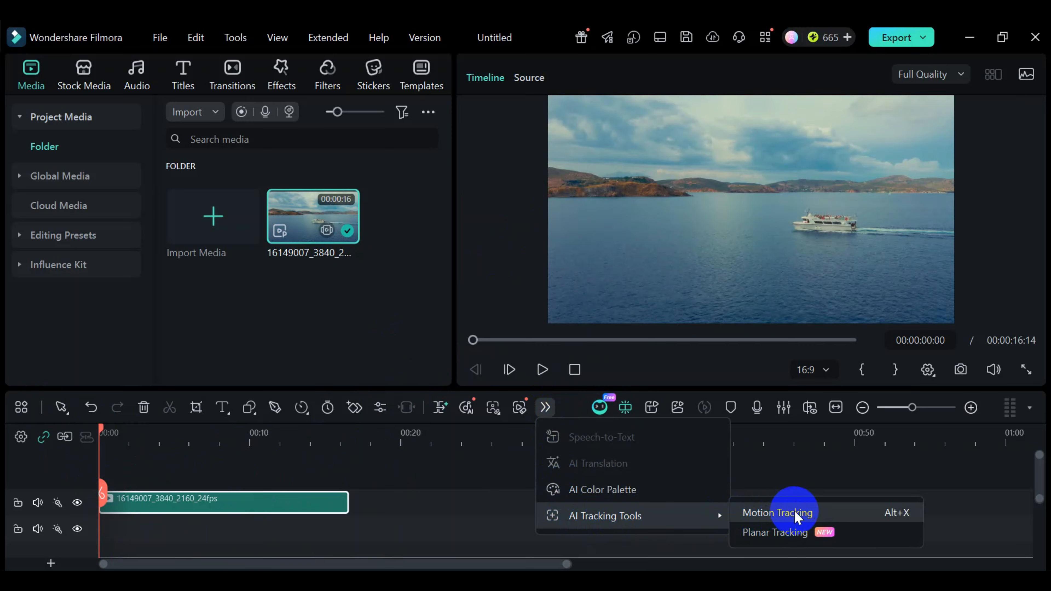
pyautogui.click(802, 515)
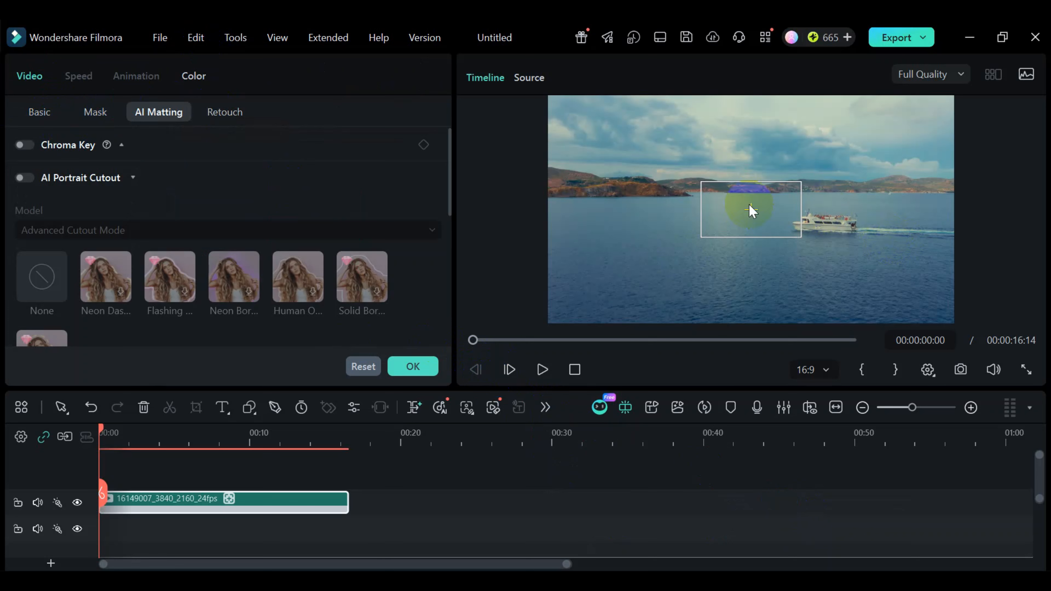
pyautogui.moveTo(751, 204); pyautogui.dragTo(828, 209)
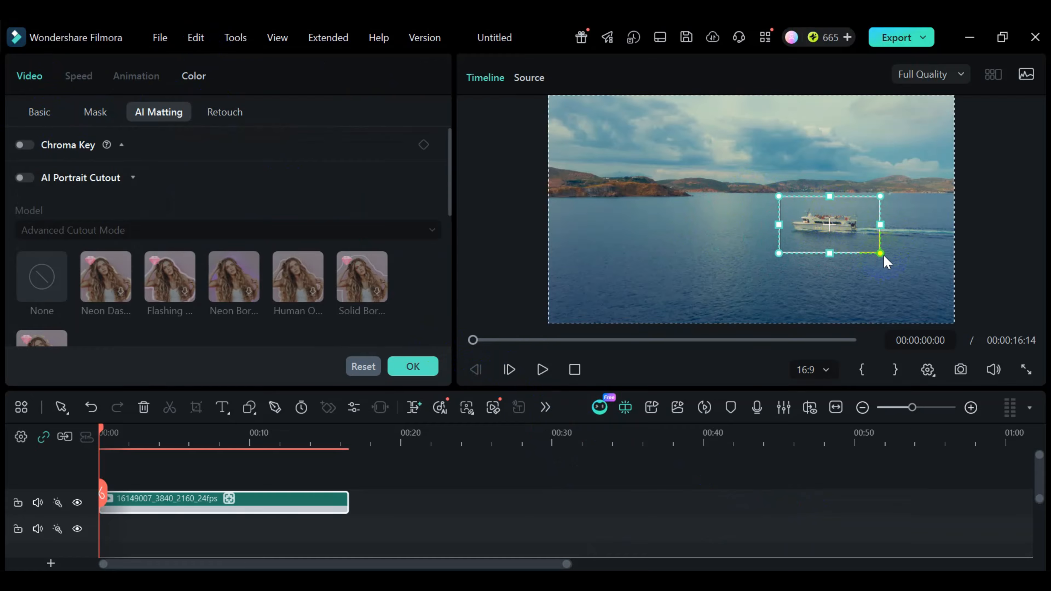
pyautogui.moveTo(883, 251); pyautogui.dragTo(852, 237)
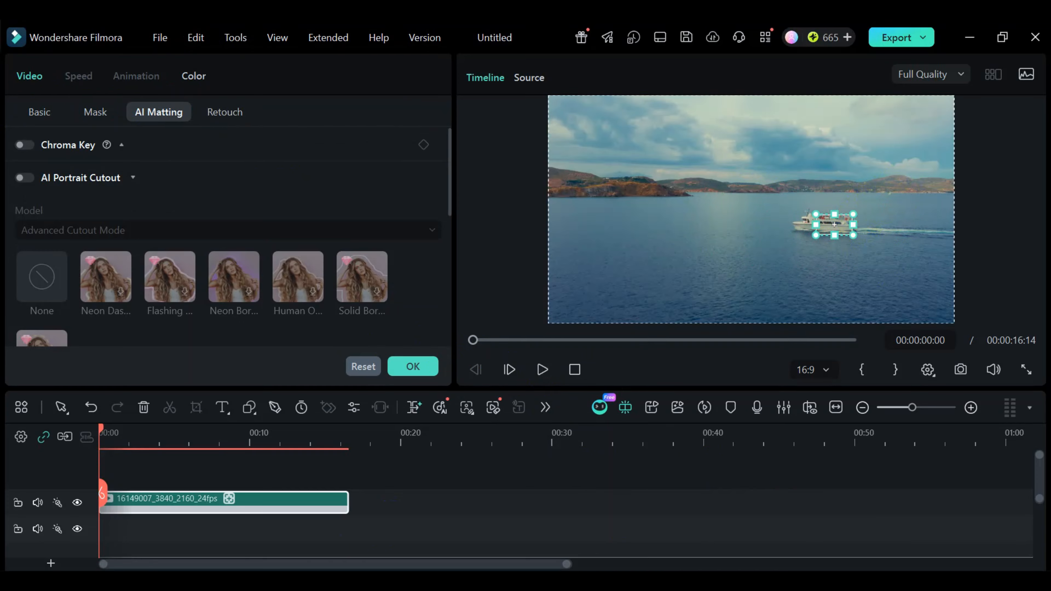
# - Run the motion tracking analysis for the boxed ship from the clip's basic video settings
pyautogui.scroll(-5, 113, 206)
pyautogui.scroll(-5, 125, 221)
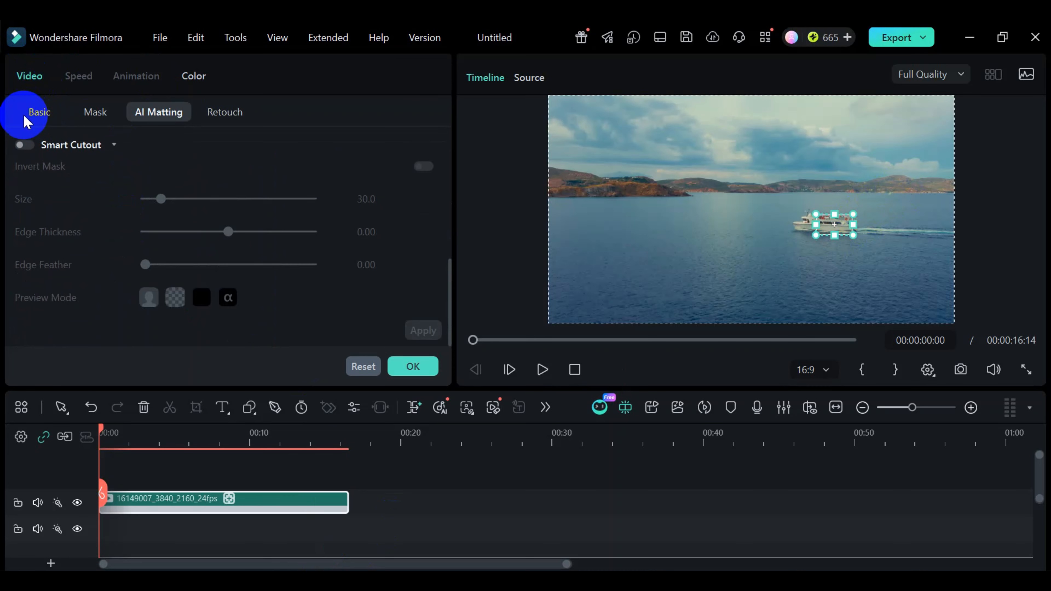
pyautogui.click(38, 116)
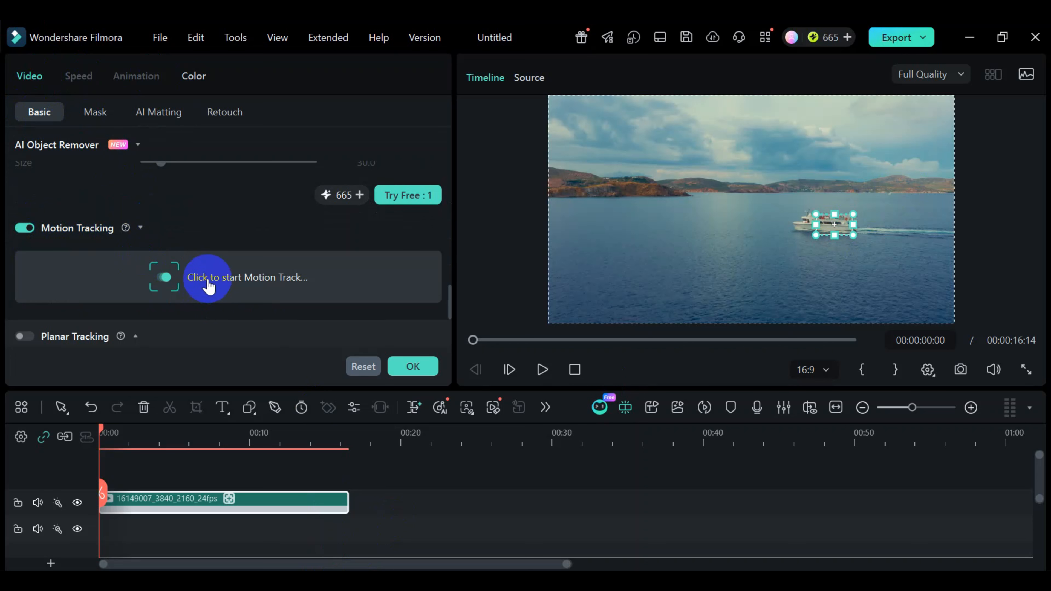
pyautogui.click(256, 284)
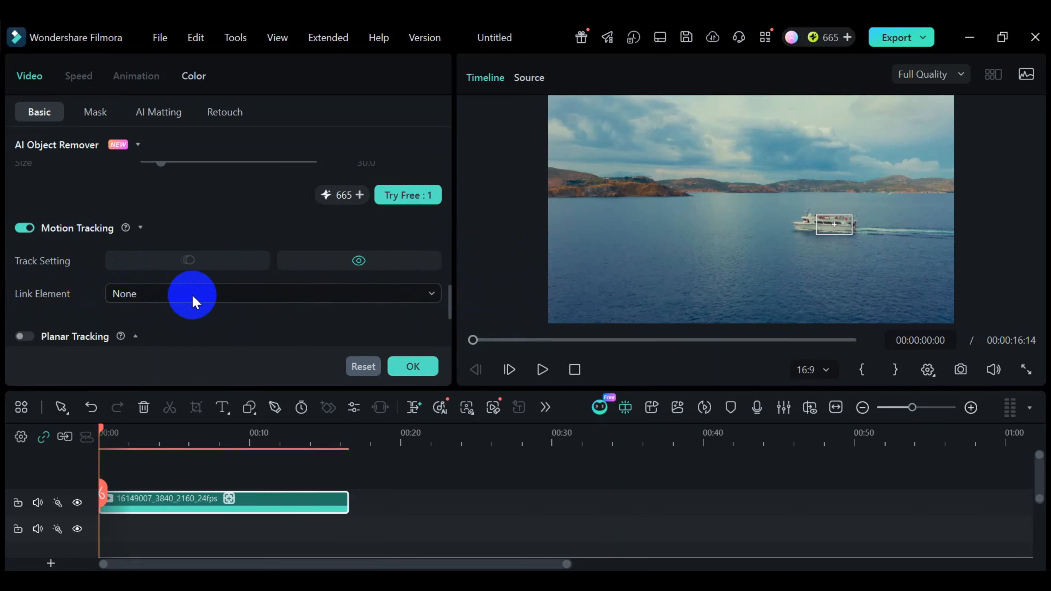
# - Link a mosaic to the tracked ship and preview how it follows the ship
pyautogui.click(204, 294)
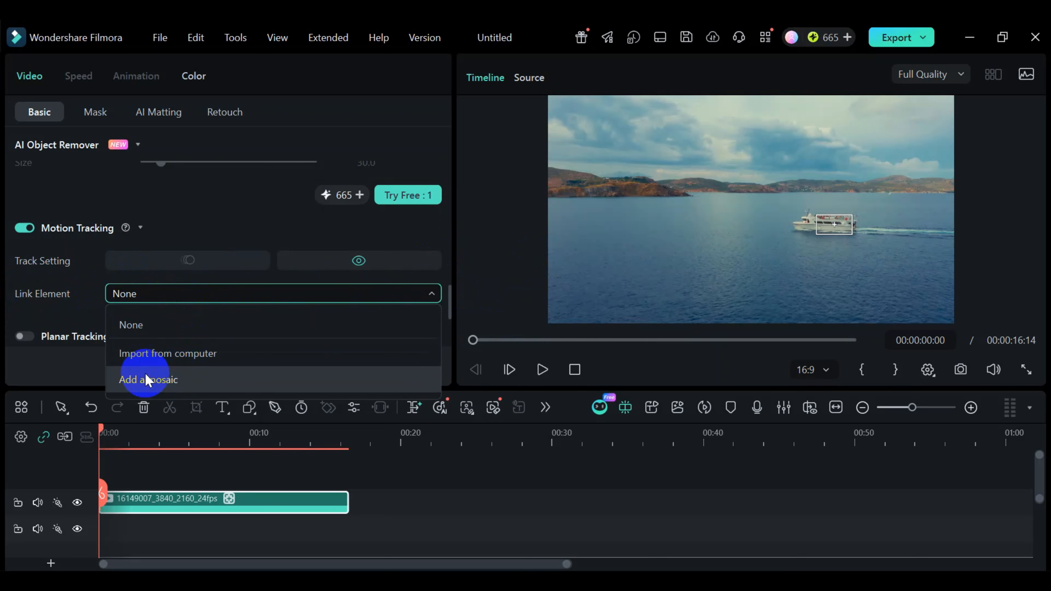
pyautogui.click(154, 387)
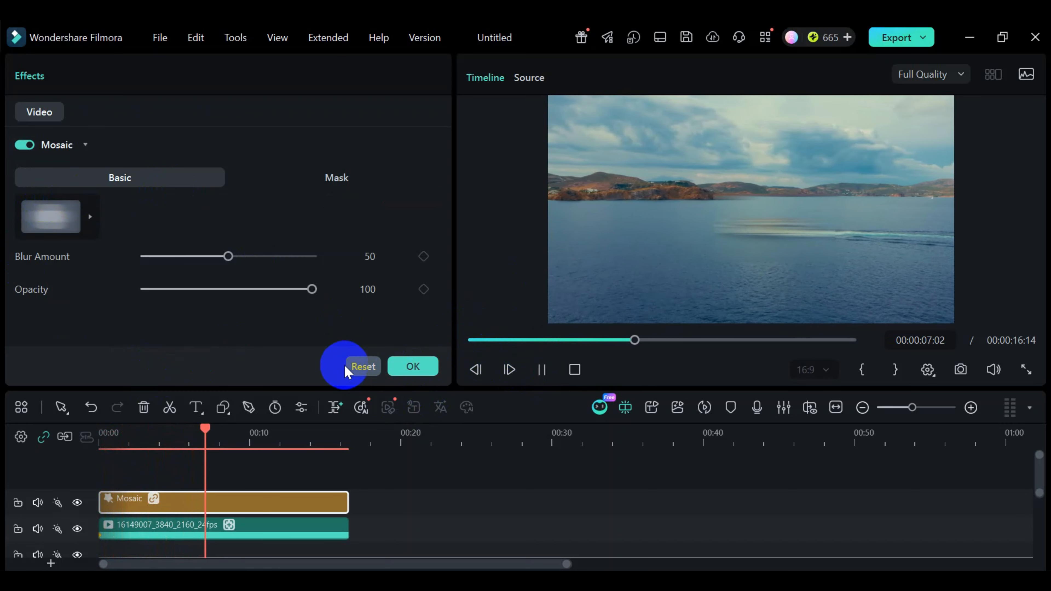
pyautogui.click(540, 367)
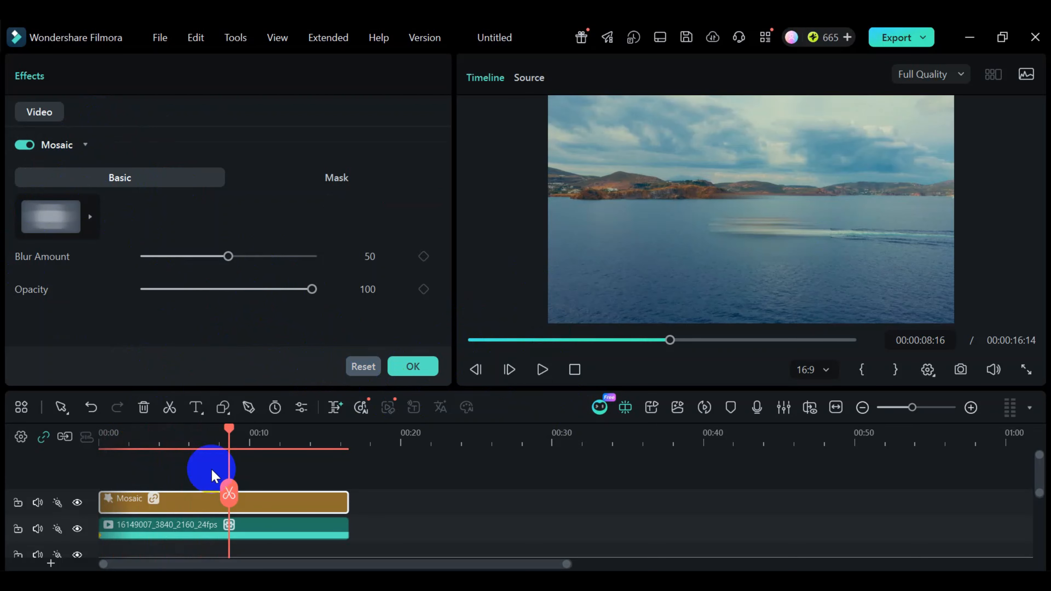
pyautogui.click(411, 366)
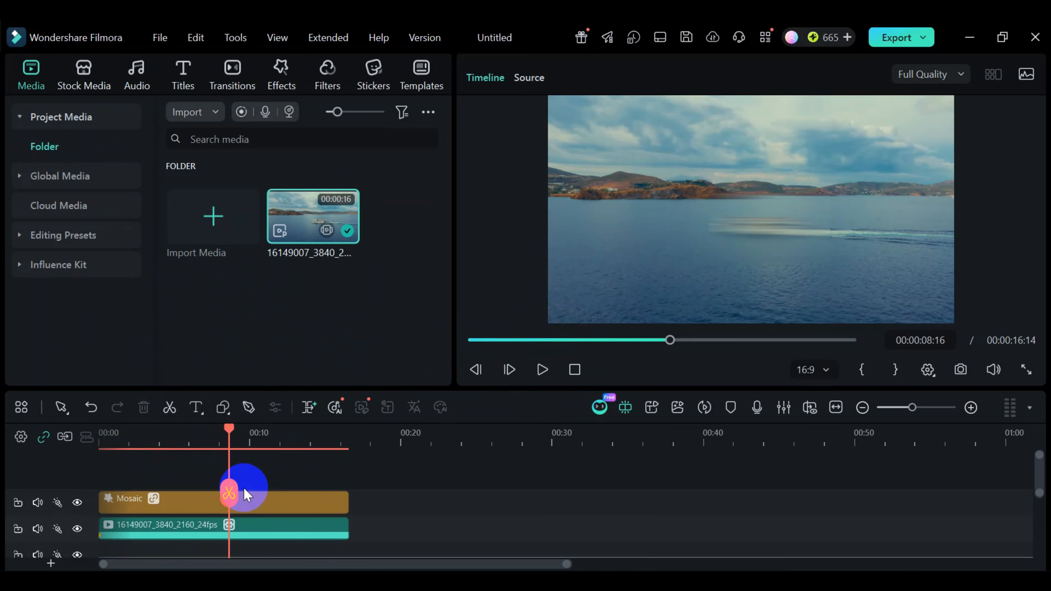
# - Turn off the Mosaic effect and delete its clip from the timeline
pyautogui.doubleClick(251, 502)
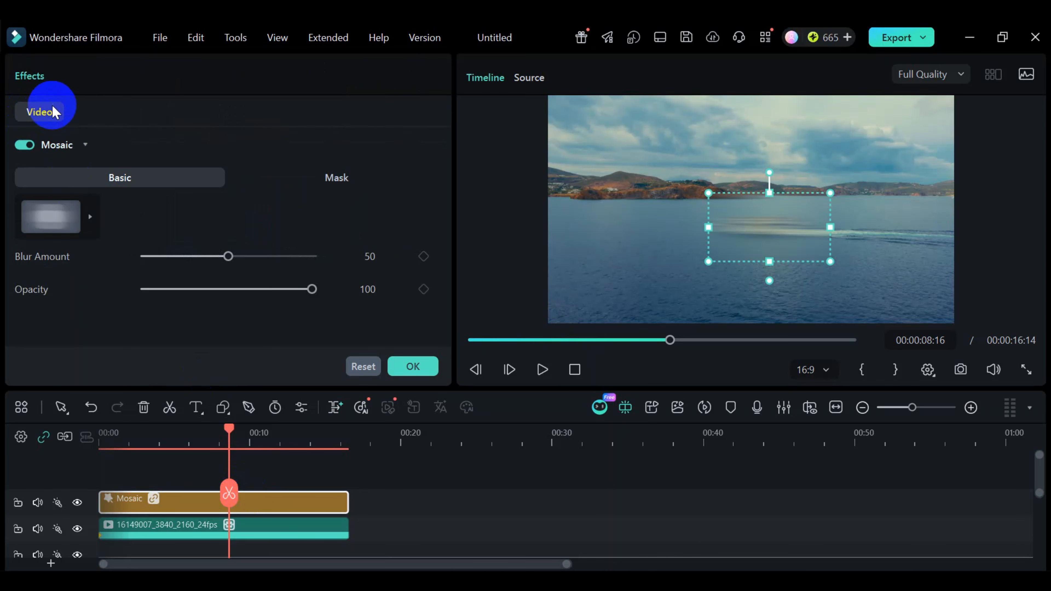
pyautogui.click(21, 144)
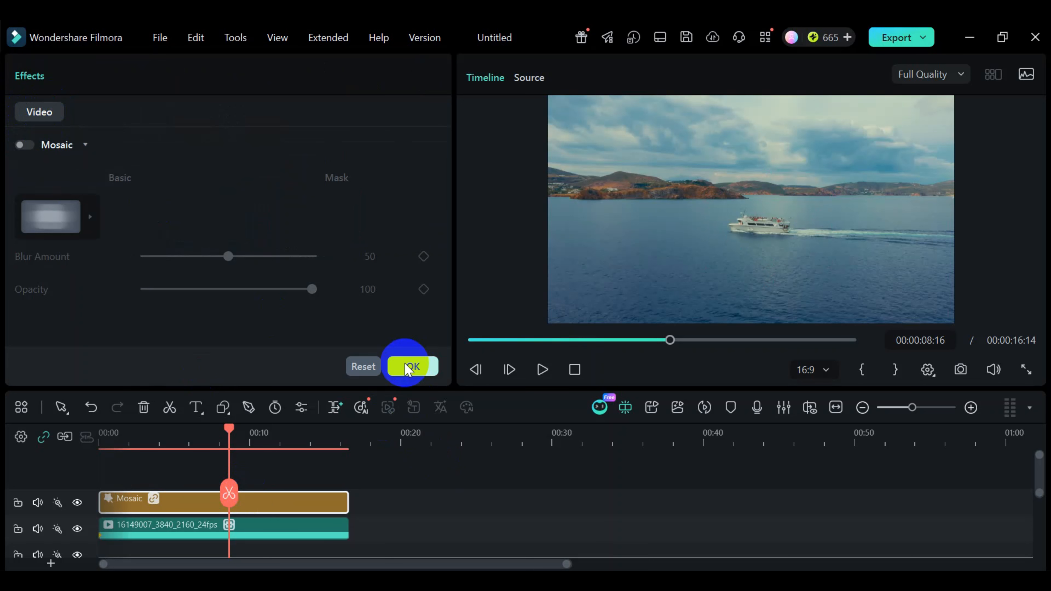
pyautogui.click(412, 366)
pyautogui.click(266, 507)
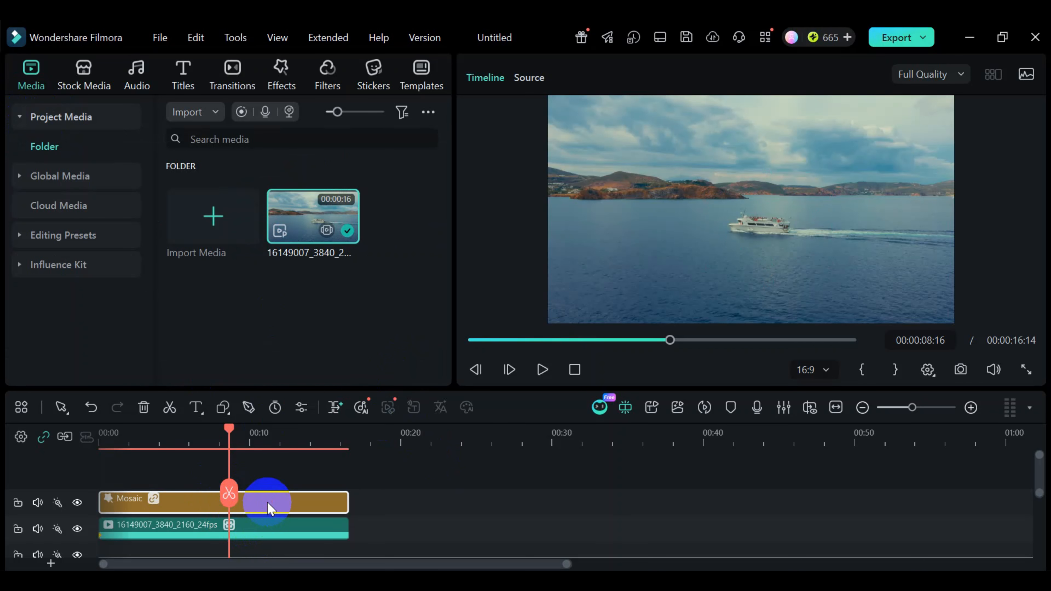
pyautogui.press('Delete')
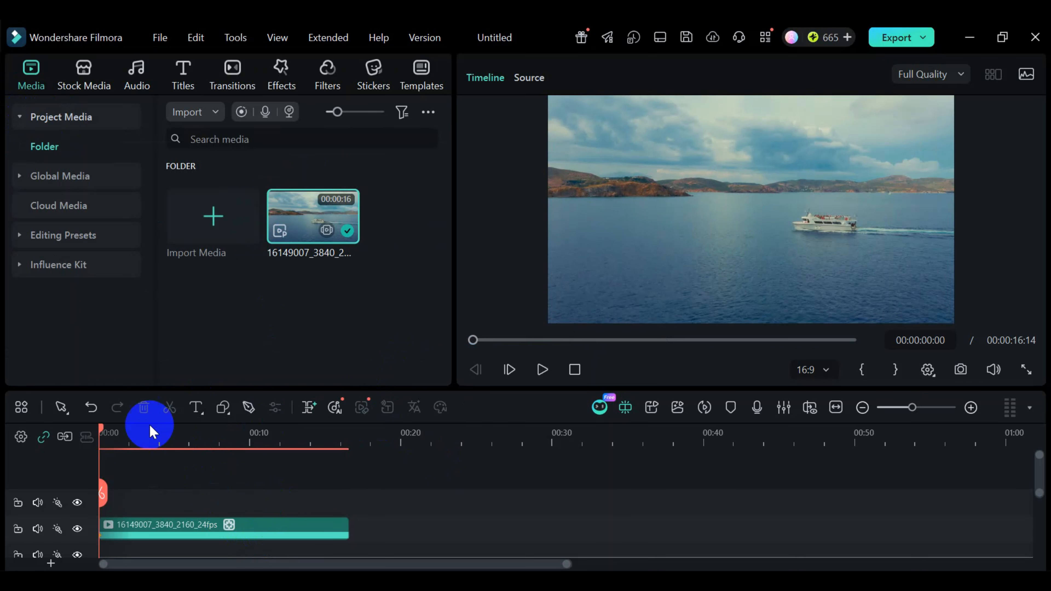
# - Scrub the clip to about 00:00:08:08 to examine the ship's movement and return the playhead to the start
pyautogui.moveTo(99, 432); pyautogui.dragTo(142, 439)
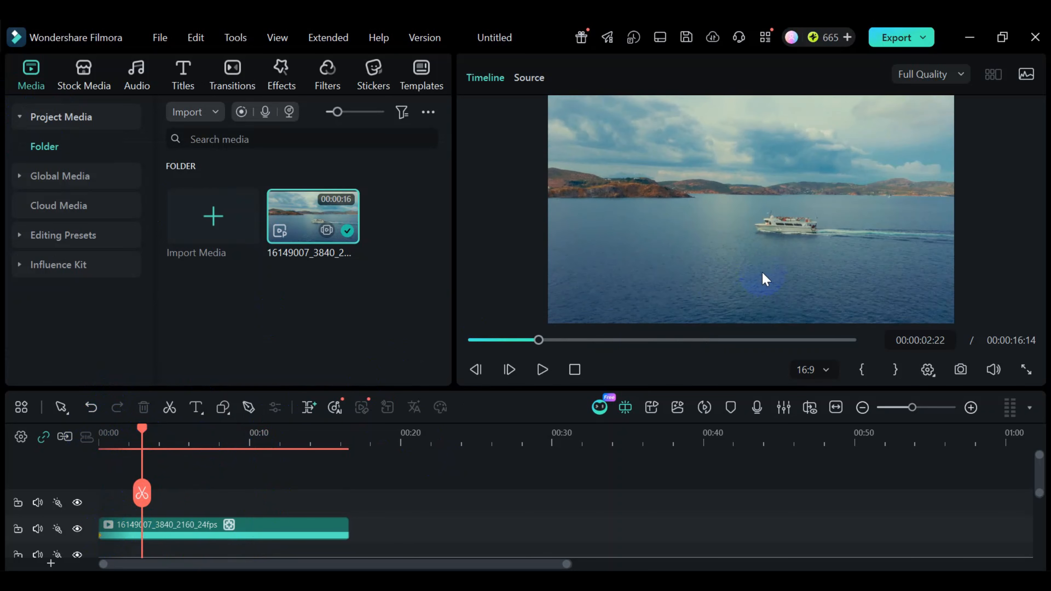
pyautogui.moveTo(142, 439); pyautogui.dragTo(223, 446)
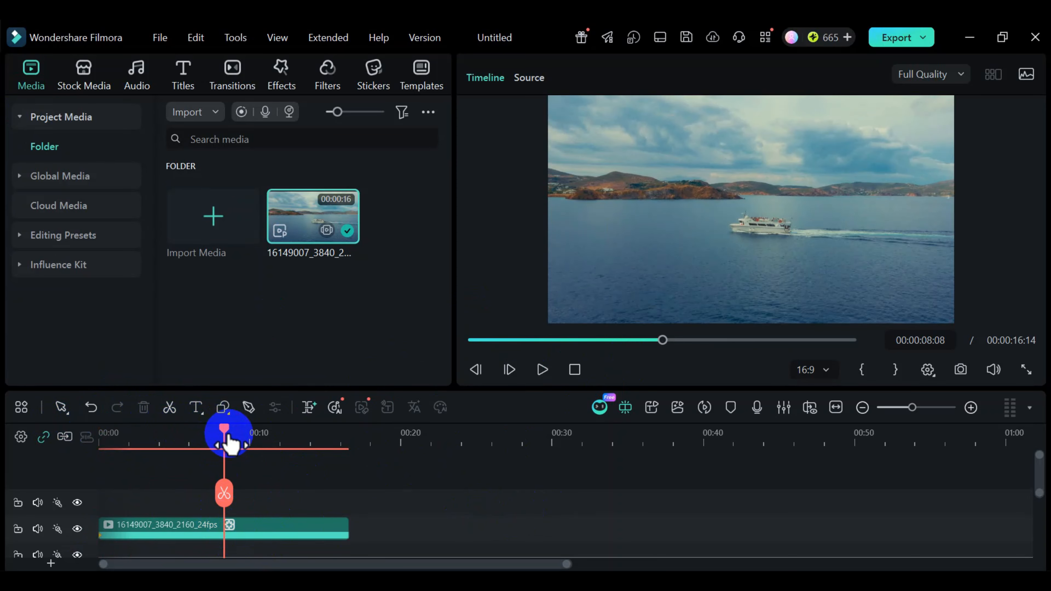
pyautogui.moveTo(223, 439); pyautogui.dragTo(52, 445)
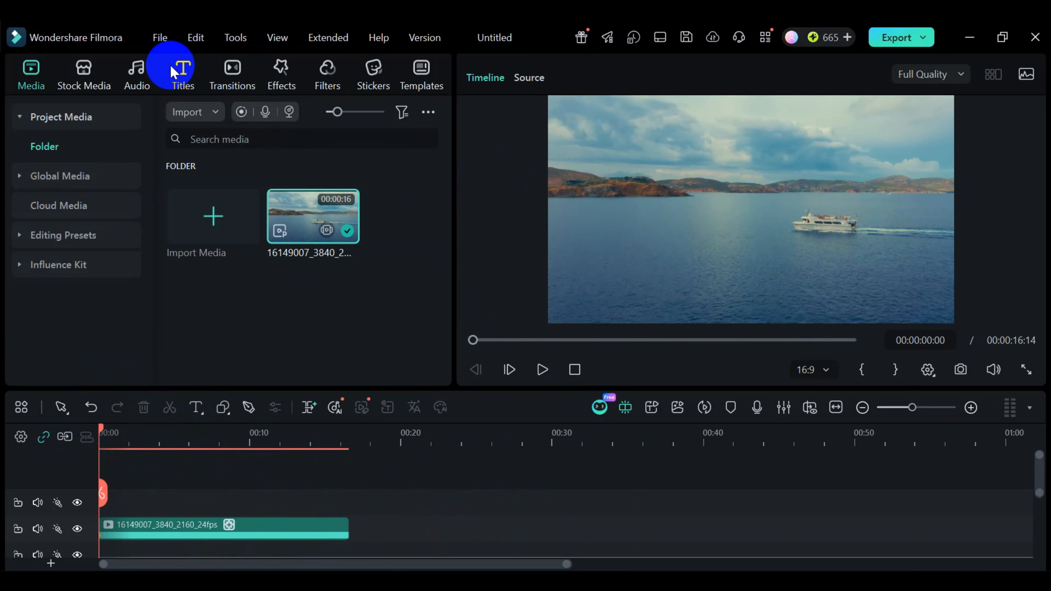
# - Add the Art Title 23 title above the video at the start and extend it to the video clip's end
pyautogui.click(184, 70)
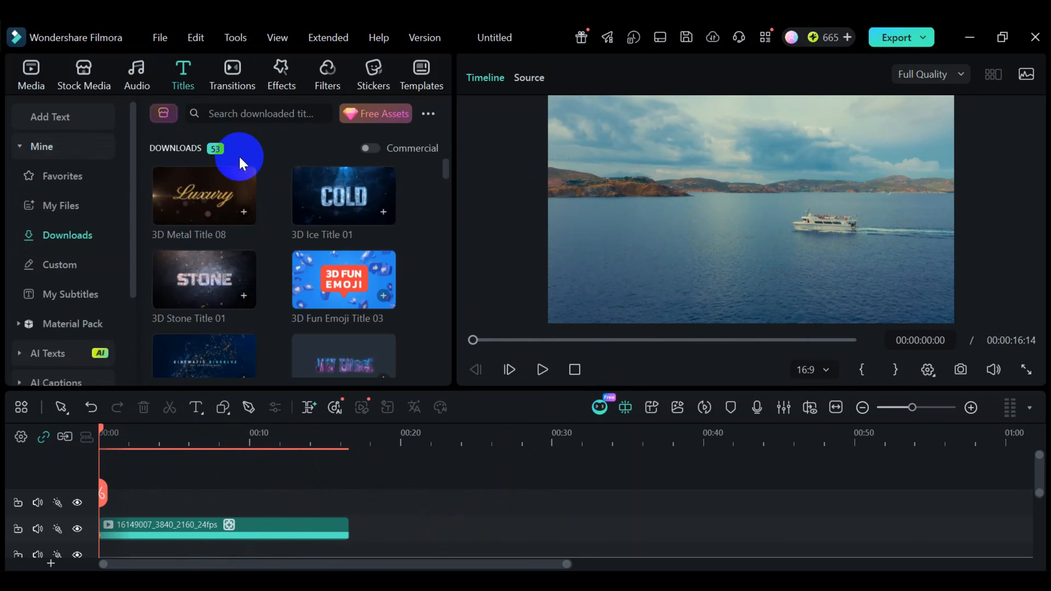
pyautogui.scroll(-5, 295, 246)
pyautogui.scroll(-3, 290, 238)
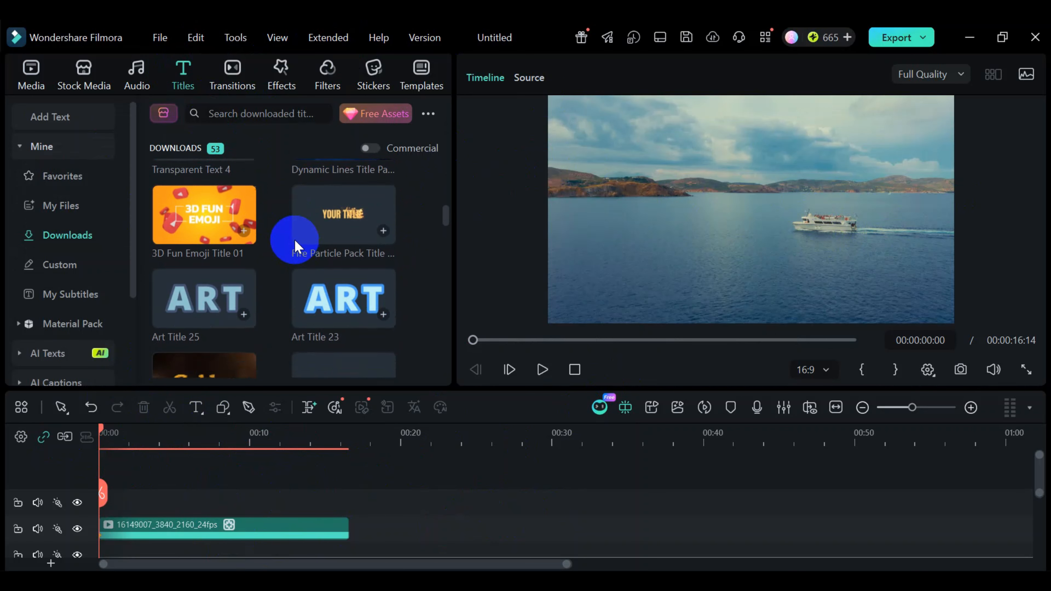
pyautogui.scroll(3, 289, 238)
pyautogui.scroll(-3, 226, 314)
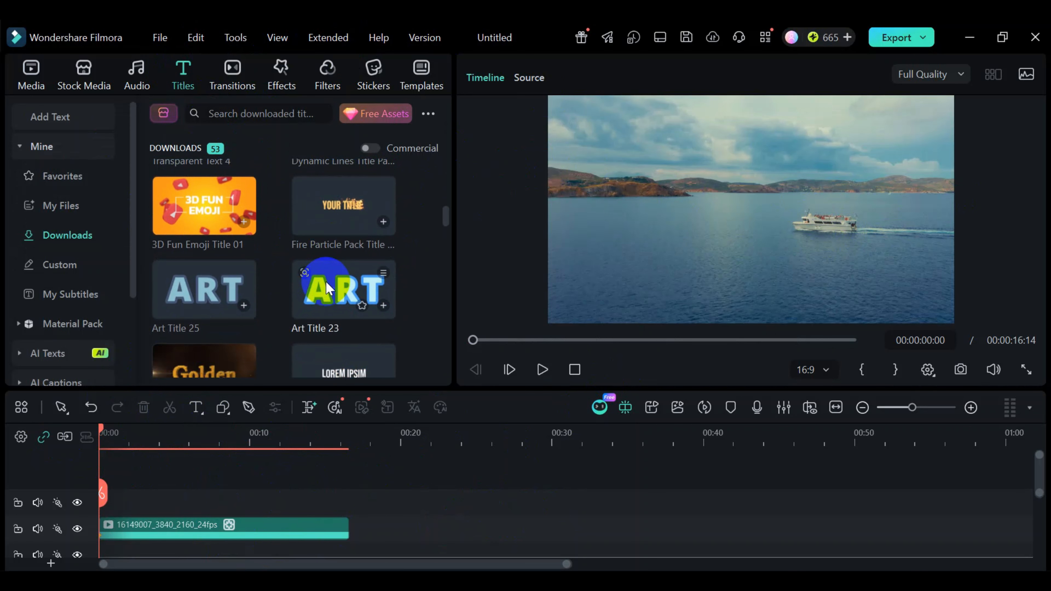
pyautogui.click(316, 294)
pyautogui.moveTo(344, 294); pyautogui.dragTo(106, 513)
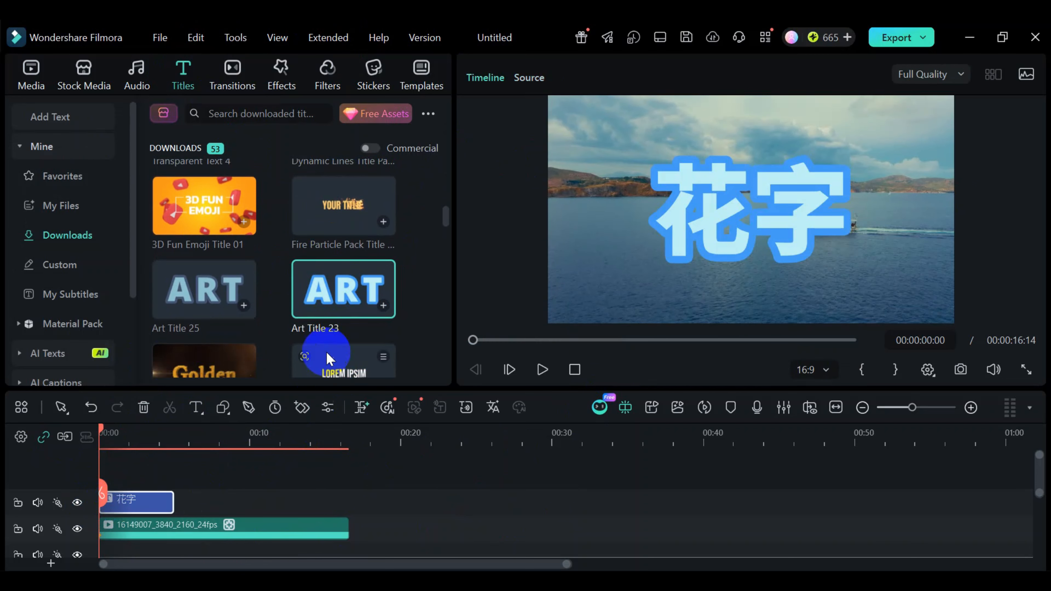
pyautogui.moveTo(171, 502); pyautogui.dragTo(321, 487)
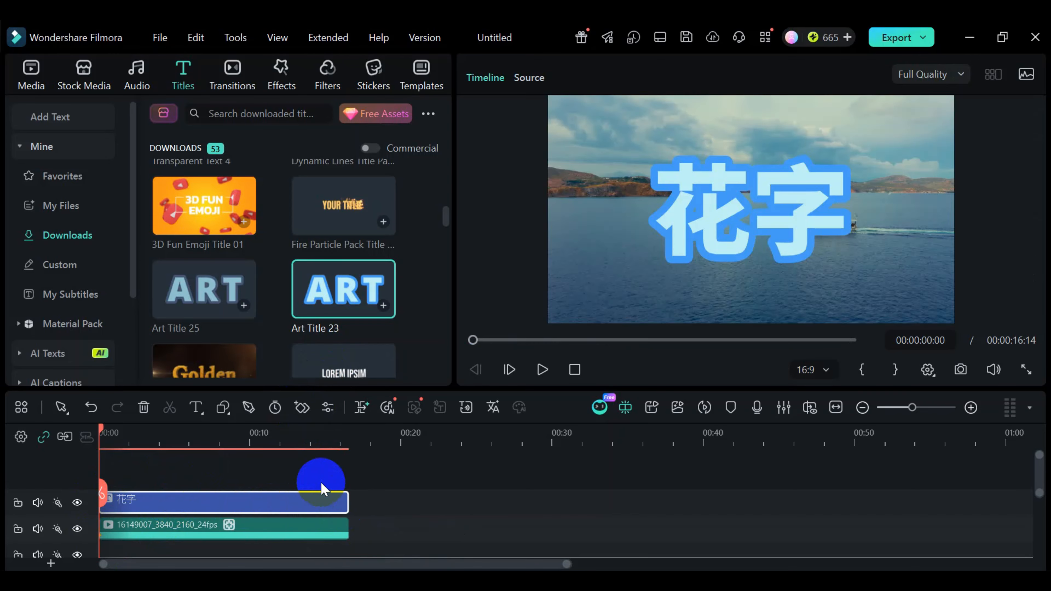
# - Replace the title's placeholder text with "តាម"
pyautogui.doubleClick(259, 500)
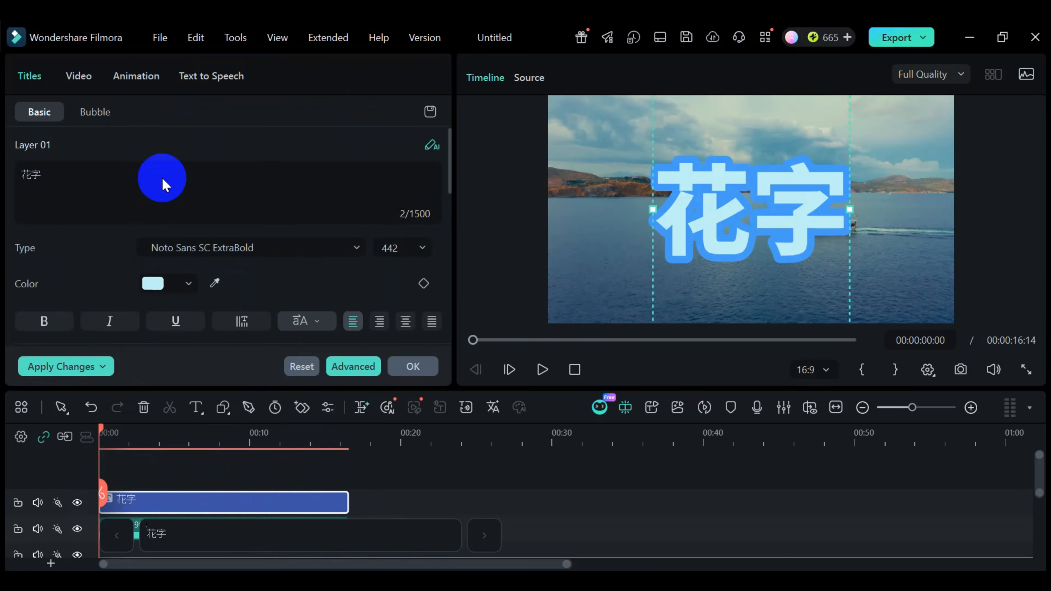
pyautogui.click(69, 175)
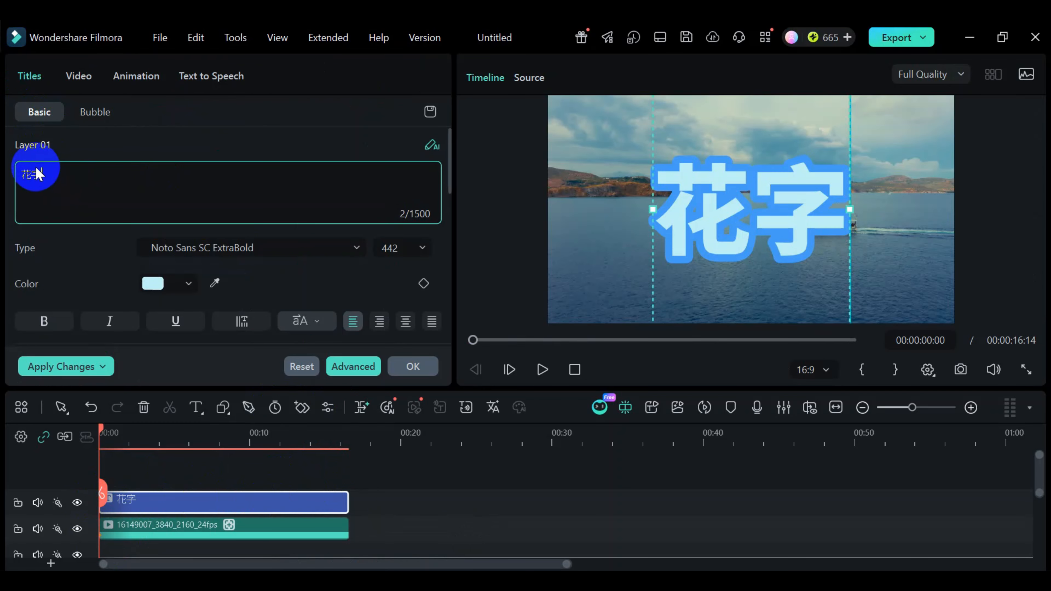
pyautogui.moveTo(57, 176); pyautogui.dragTo(1, 178)
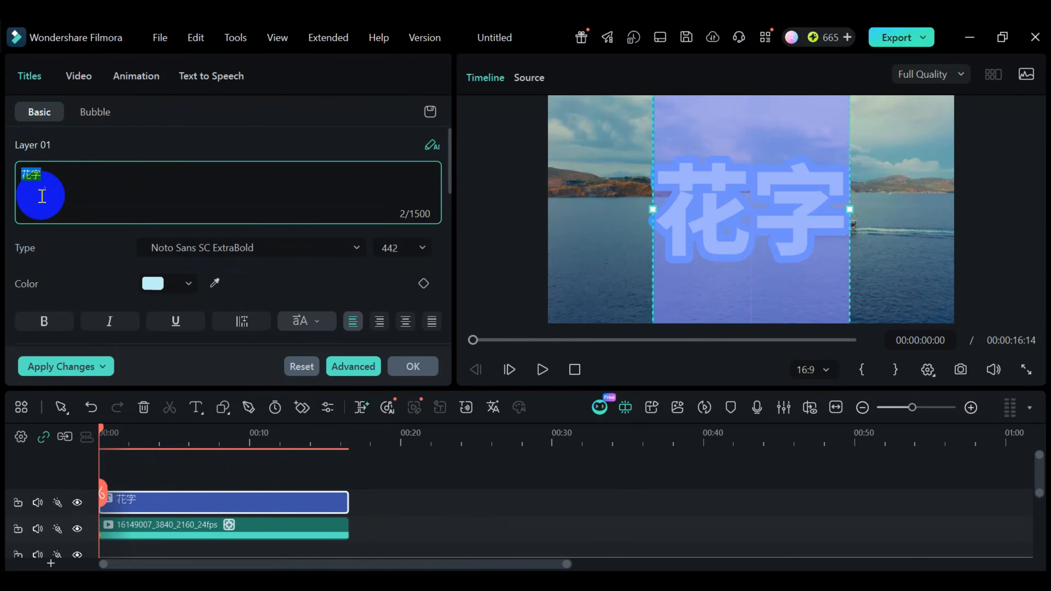
pyautogui.press('BackSpace')
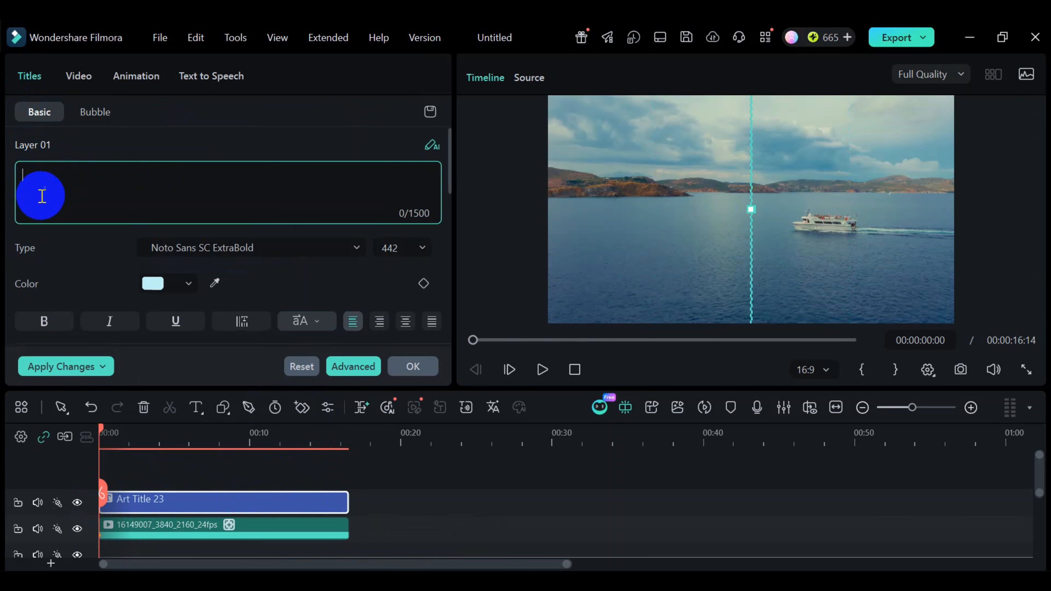
pyautogui.write('តាម')
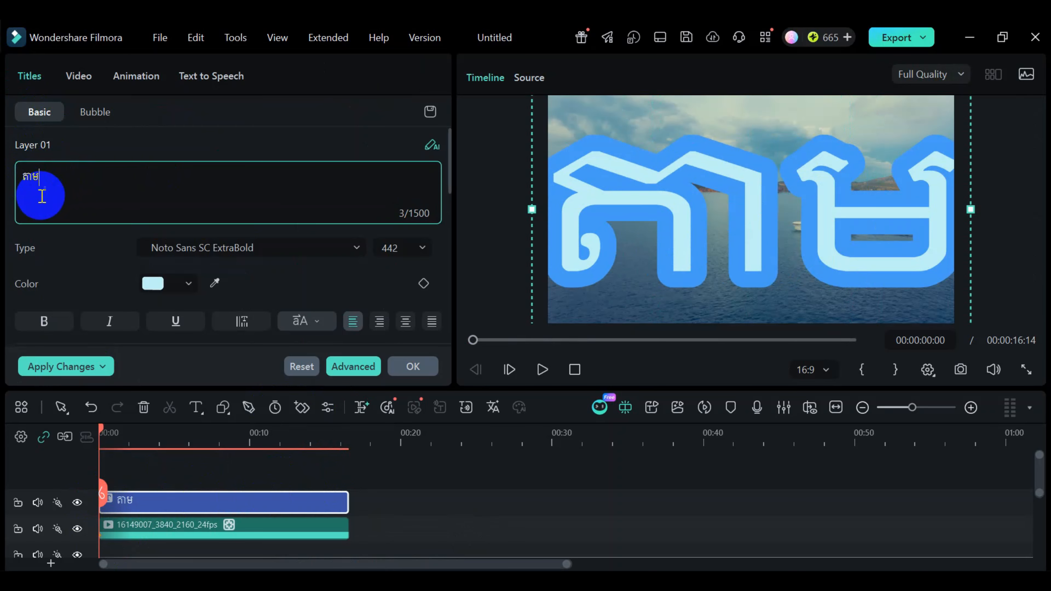
# - Set the title's font size to 28
pyautogui.click(420, 246)
pyautogui.scroll(5, 399, 318)
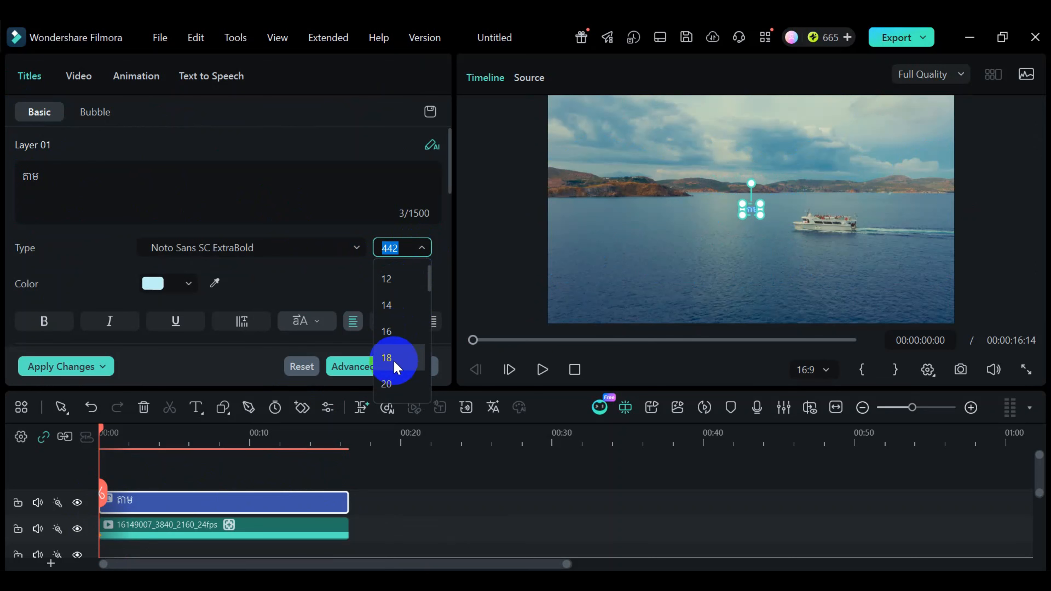
pyautogui.scroll(-2, 391, 377)
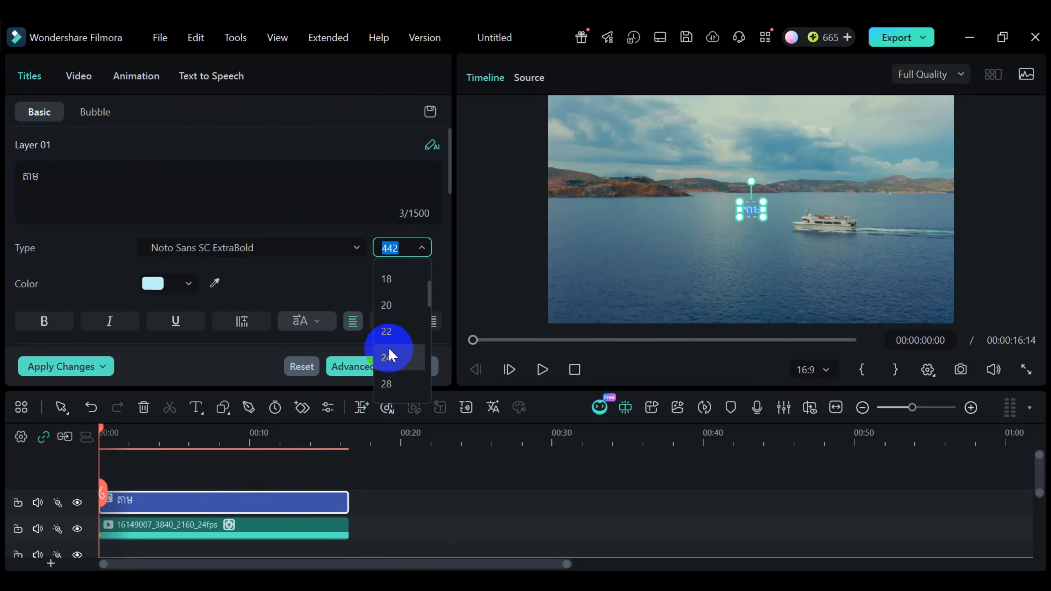
pyautogui.click(384, 382)
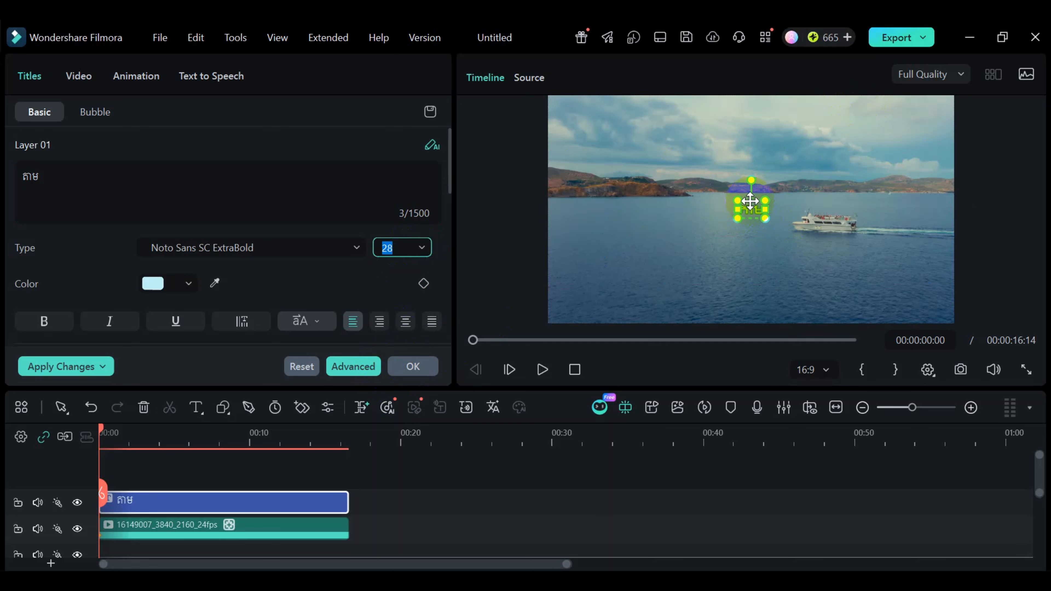
# - Lock the video track and move the title onto the wake just behind the ship's stern
pyautogui.moveTo(750, 205); pyautogui.dragTo(833, 213)
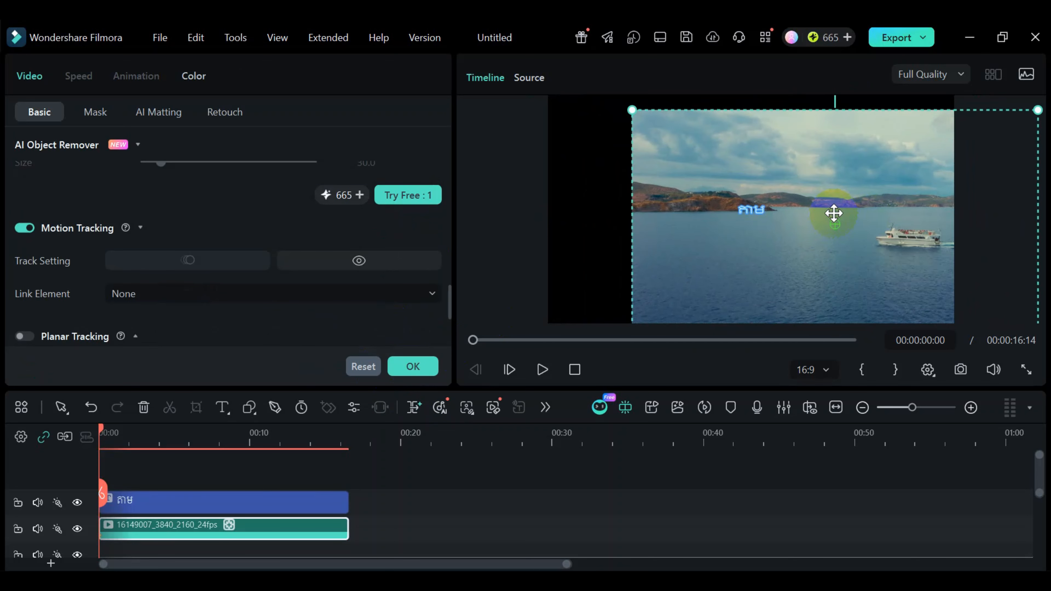
pyautogui.hotkey('ctrl', 'z')
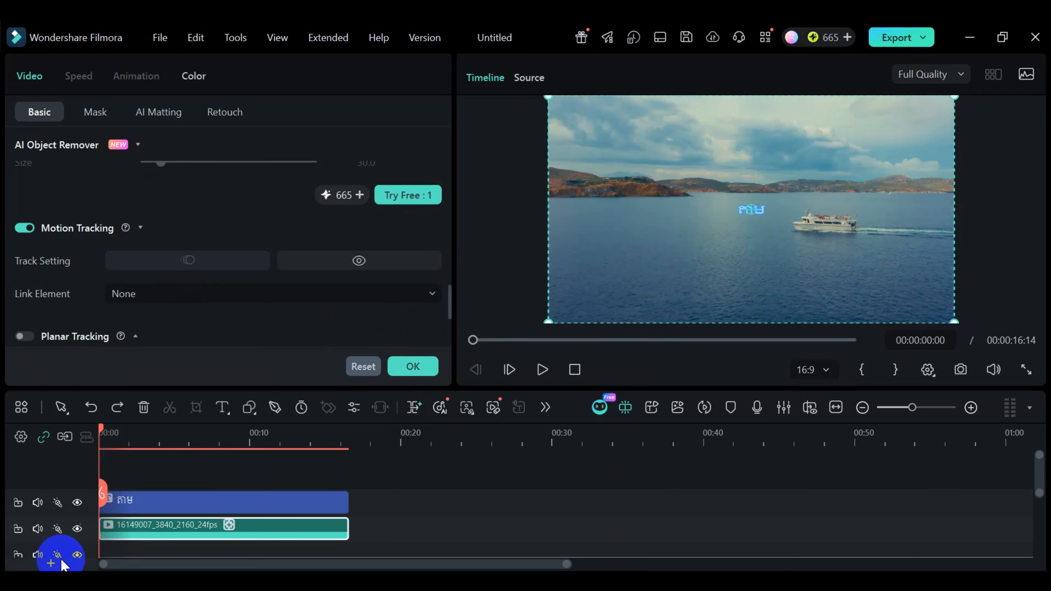
pyautogui.click(18, 529)
pyautogui.moveTo(757, 213); pyautogui.dragTo(872, 226)
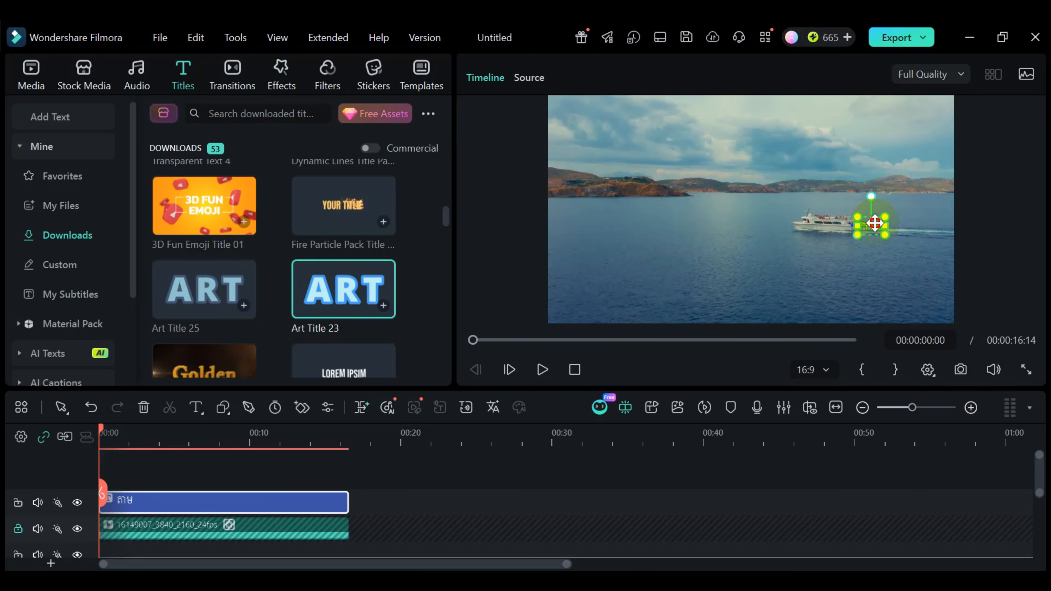
# - Nudge the title slightly up behind the ship's stern and apply the white text preset with the gold outline to it
pyautogui.moveTo(874, 223); pyautogui.dragTo(878, 220)
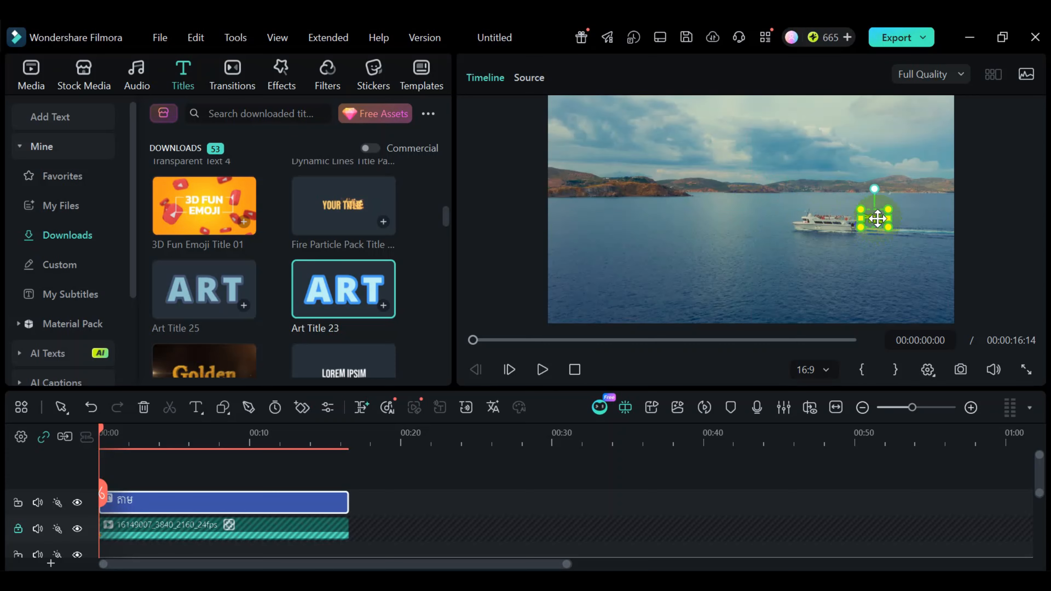
pyautogui.doubleClick(233, 509)
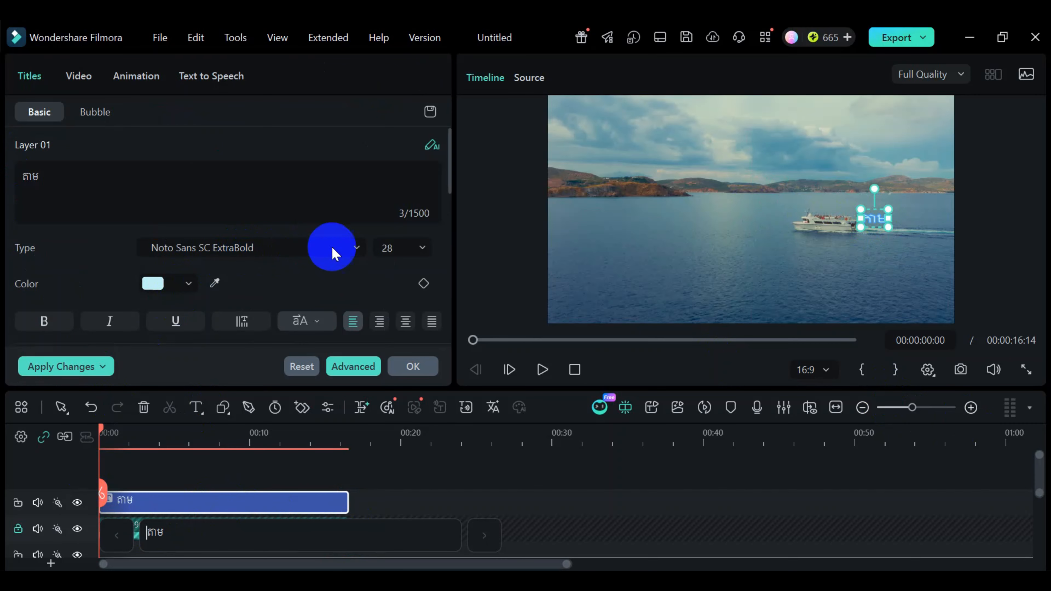
pyautogui.moveTo(450, 168); pyautogui.dragTo(446, 223)
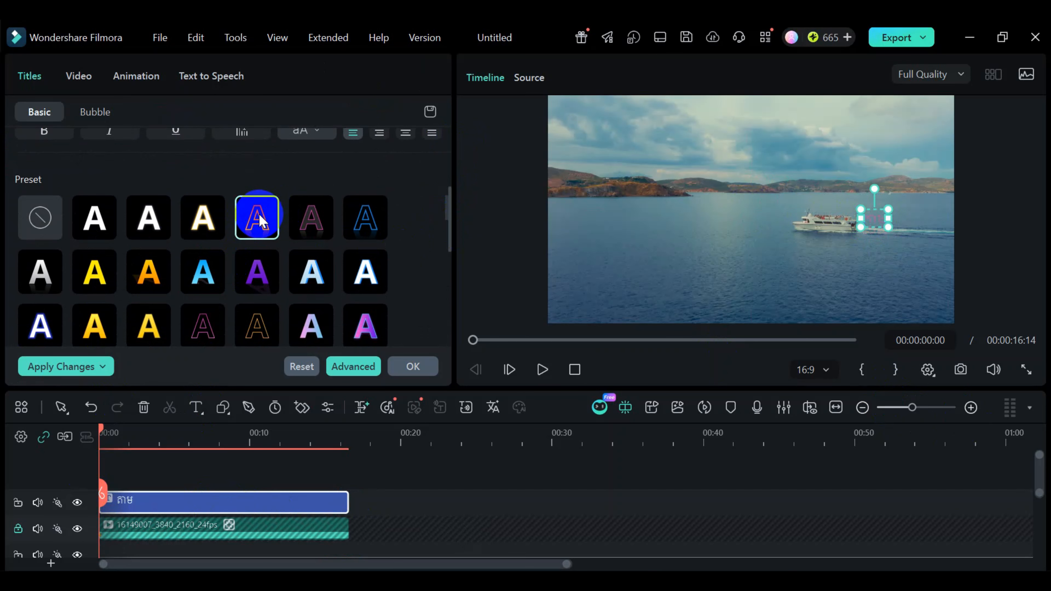
pyautogui.click(206, 221)
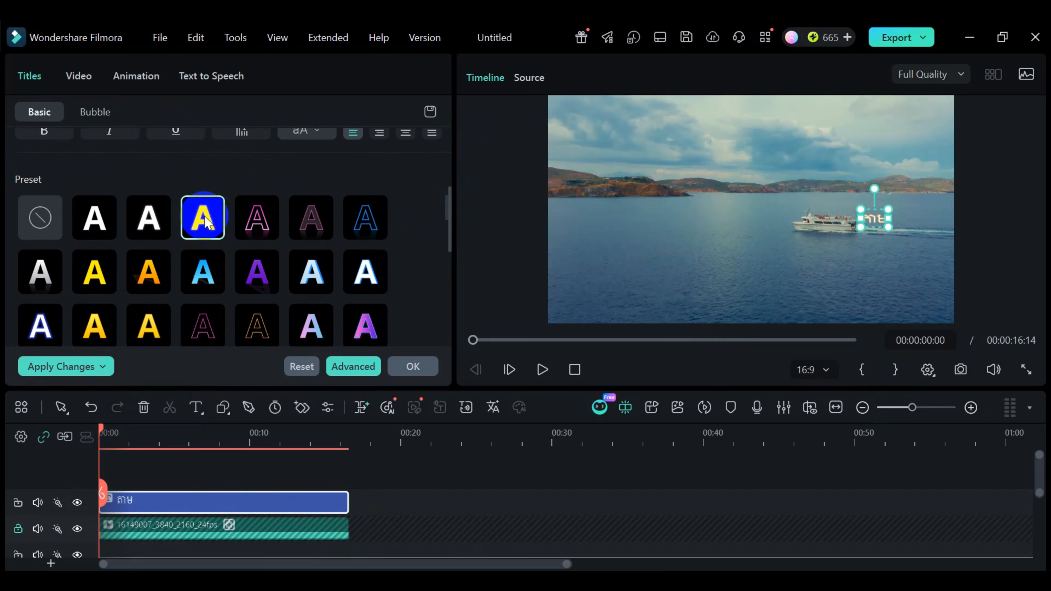
pyautogui.click(266, 216)
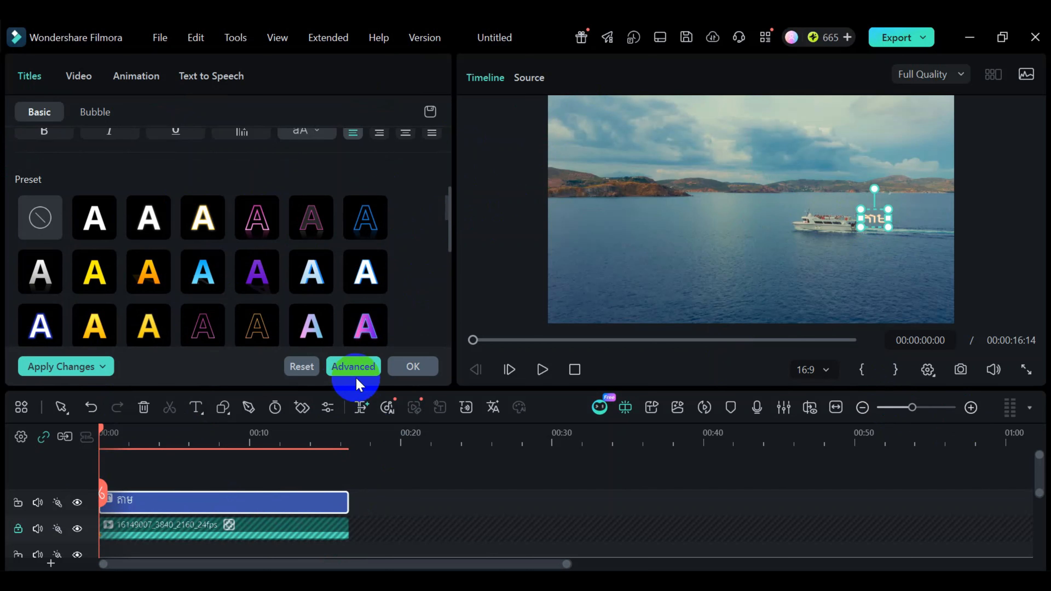
pyautogui.click(413, 368)
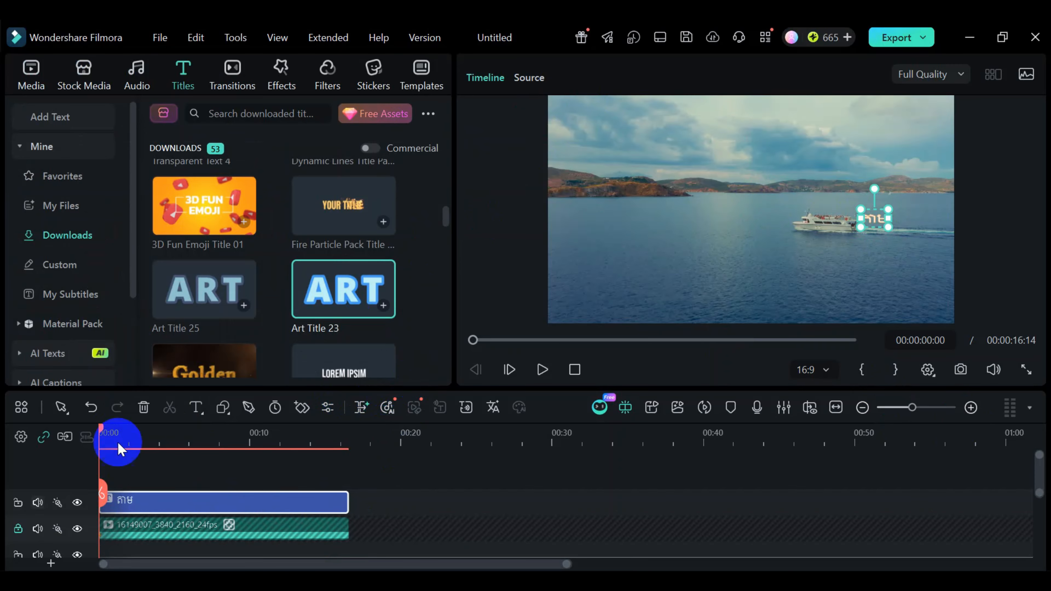
# - Unlock the video track and link the ship clip's motion tracking to the Art Title 23 element
pyautogui.click(18, 530)
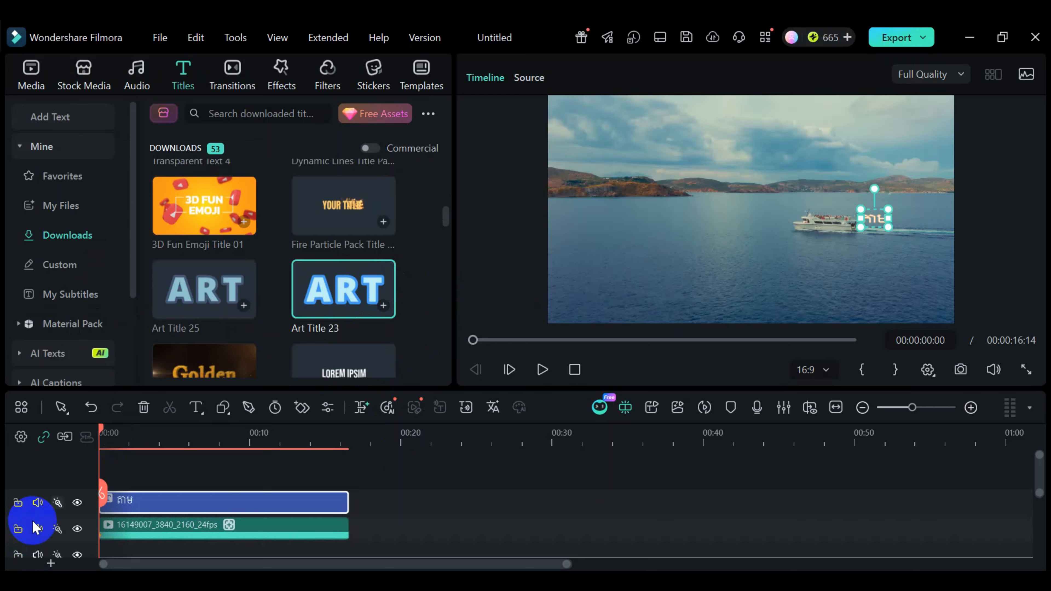
pyautogui.click(323, 529)
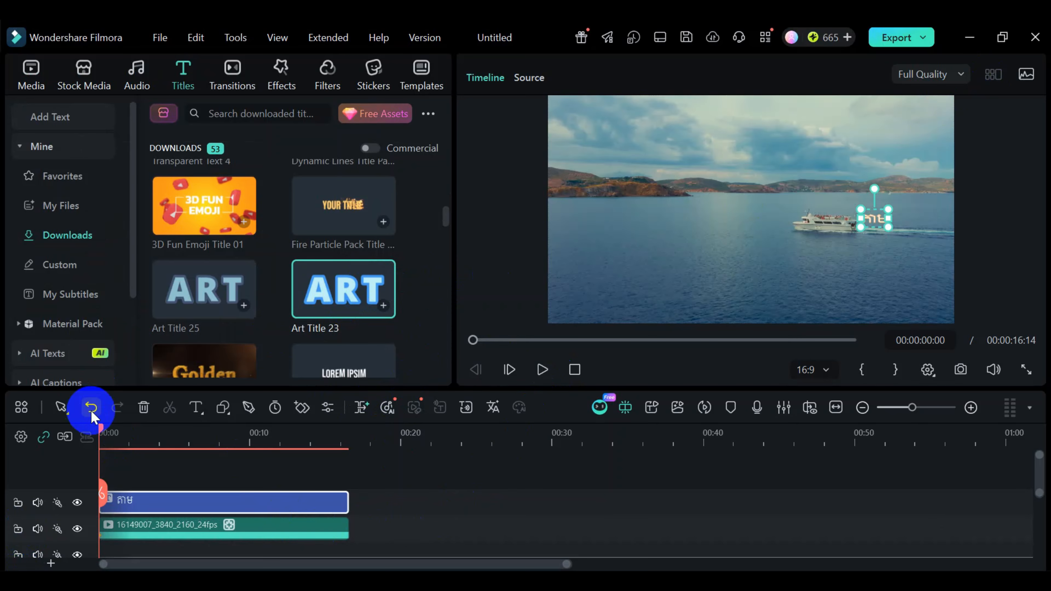
pyautogui.click(248, 528)
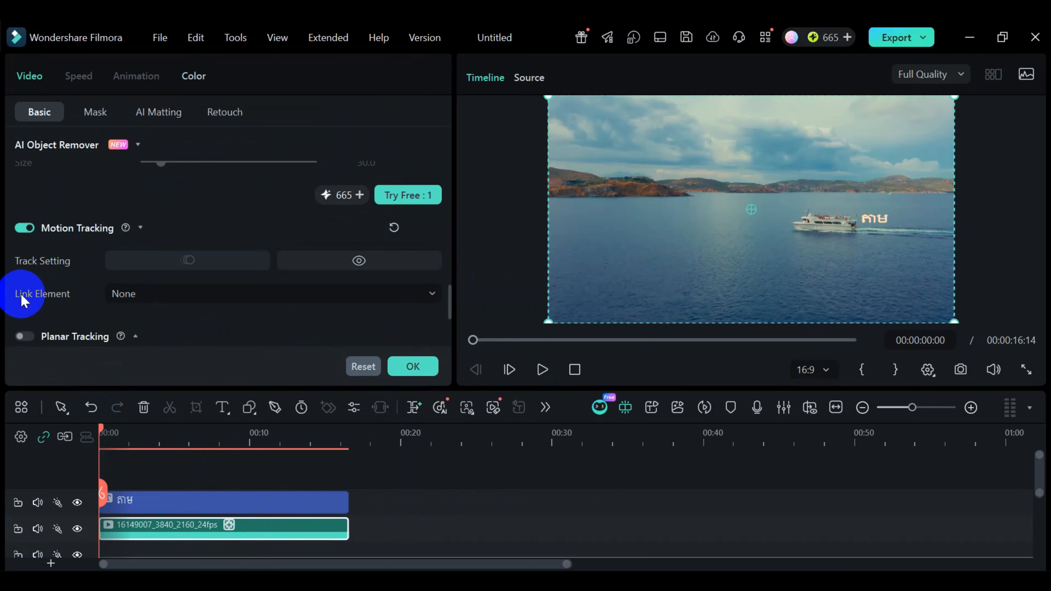
pyautogui.click(198, 294)
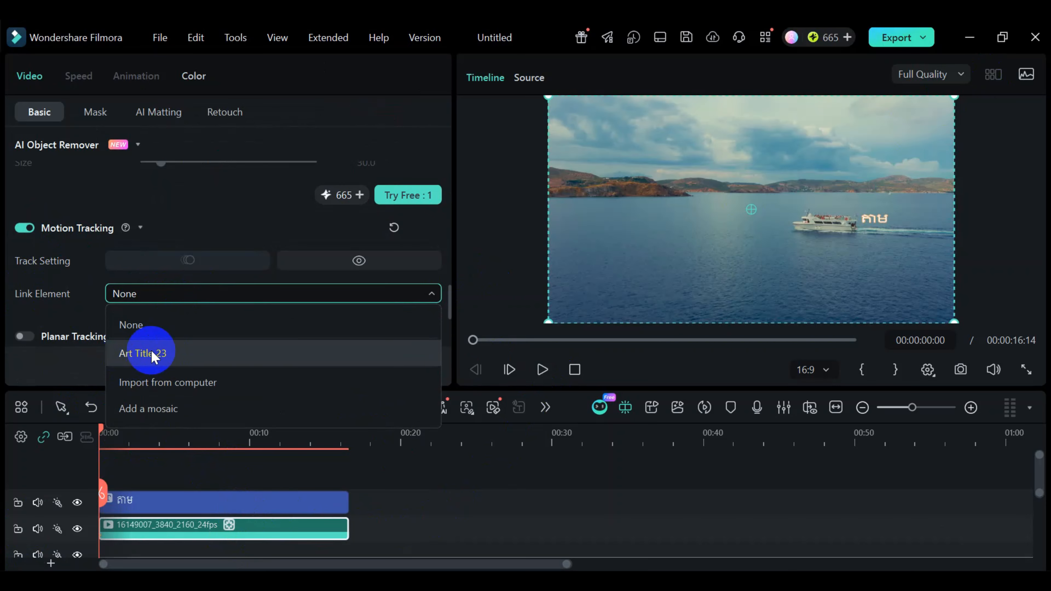
pyautogui.click(191, 357)
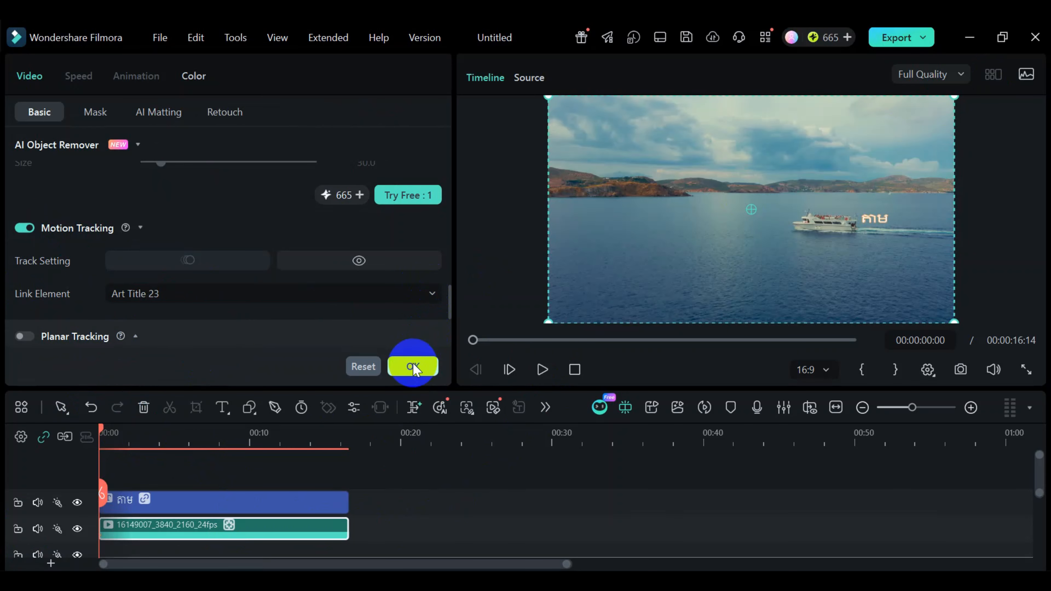
pyautogui.click(413, 366)
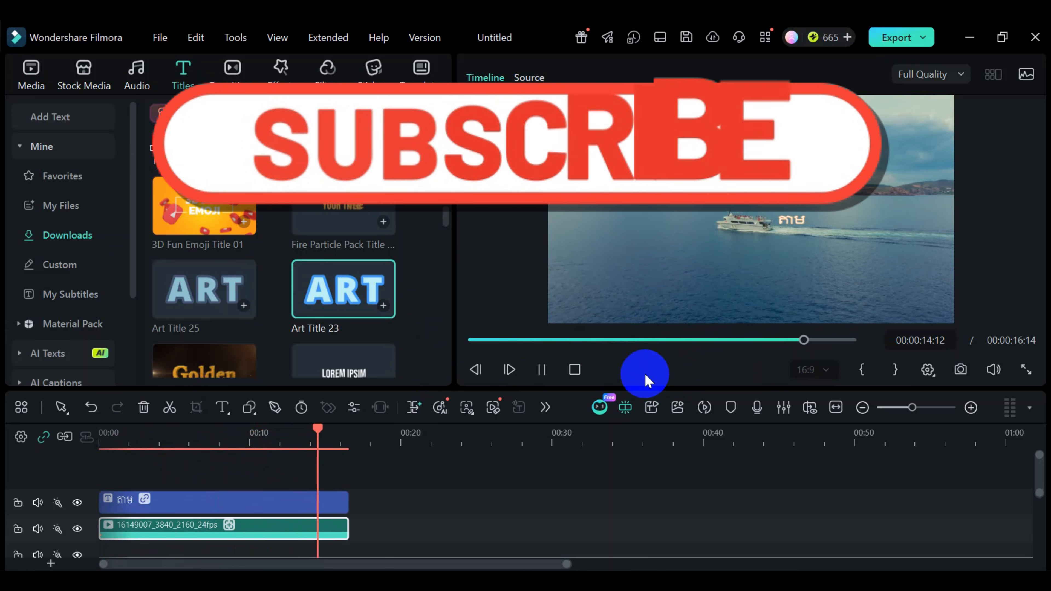
# - Play the video from the start to check how the linked title follows the ship
pyautogui.click(541, 370)
pyautogui.click(541, 370)
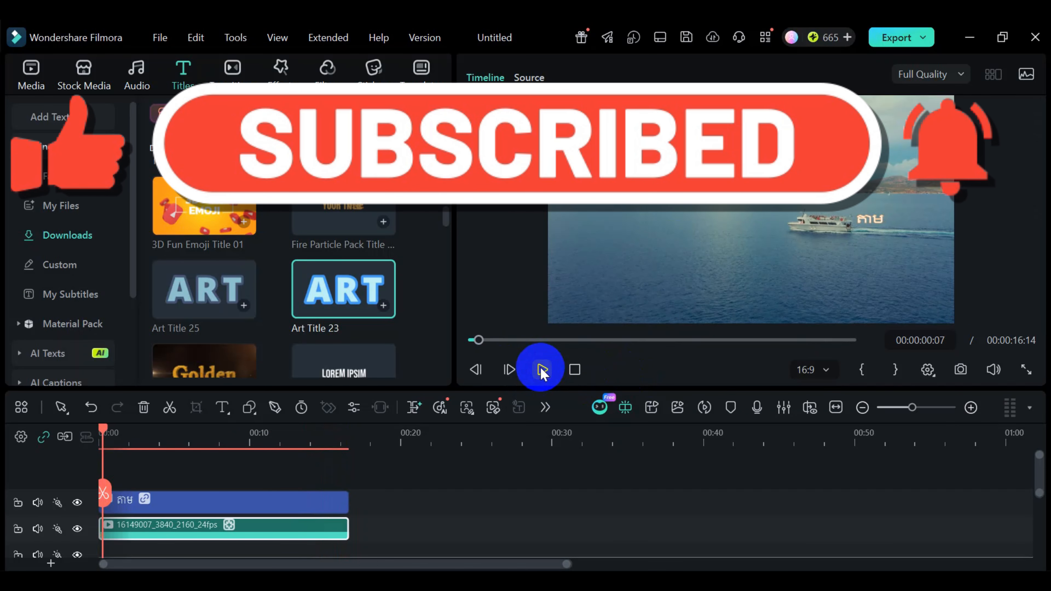